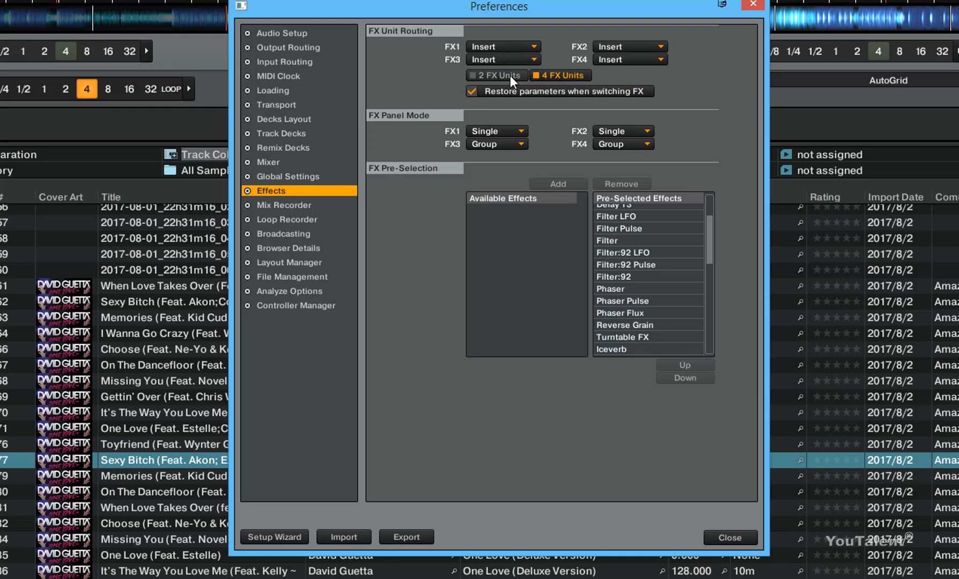
Step: Switch the FX unit routing between the 2 and 4 unit layouts, ending on 2 FX Units
{"action": "left_click", "coordinate": [474, 75]}
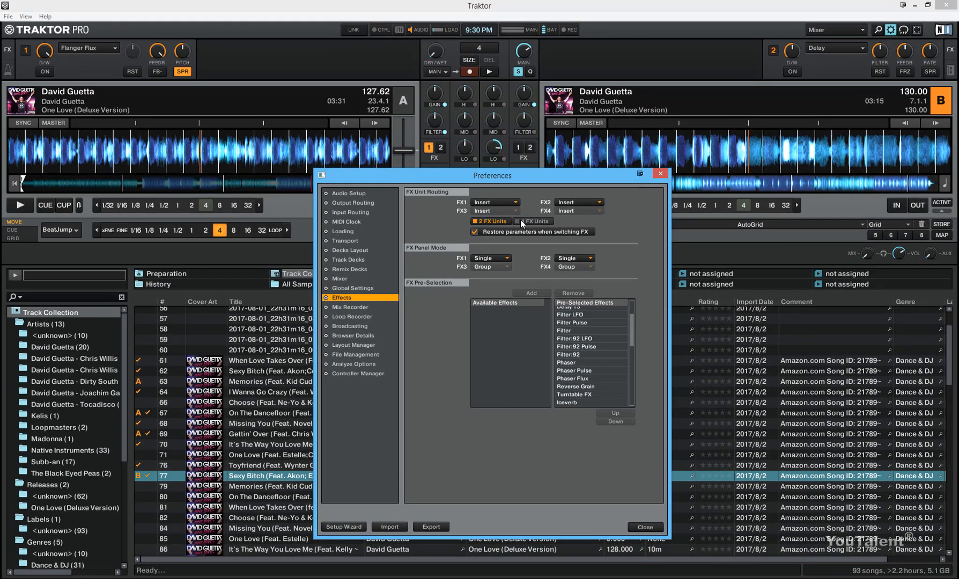
{"action": "left_click", "coordinate": [521, 221]}
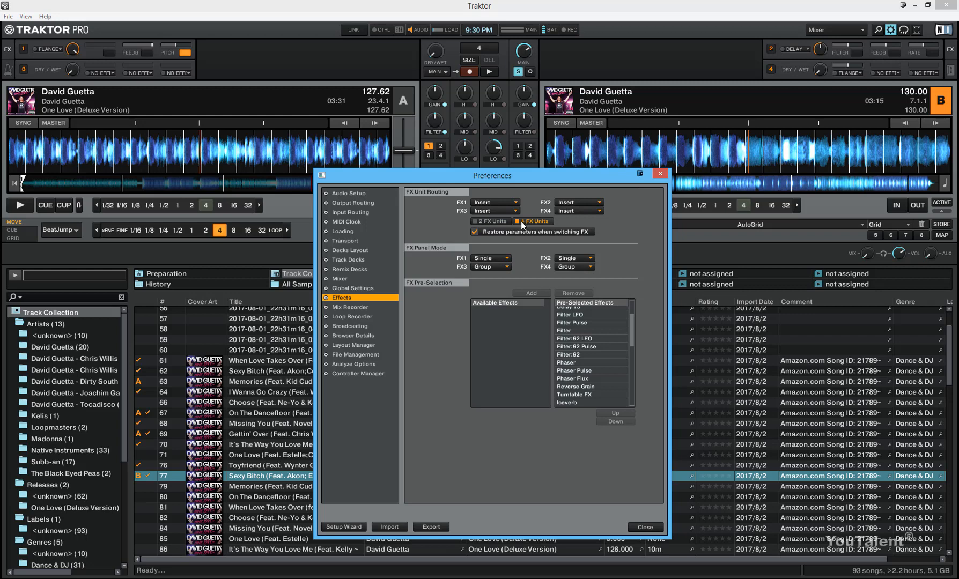
{"action": "left_click", "coordinate": [498, 221]}
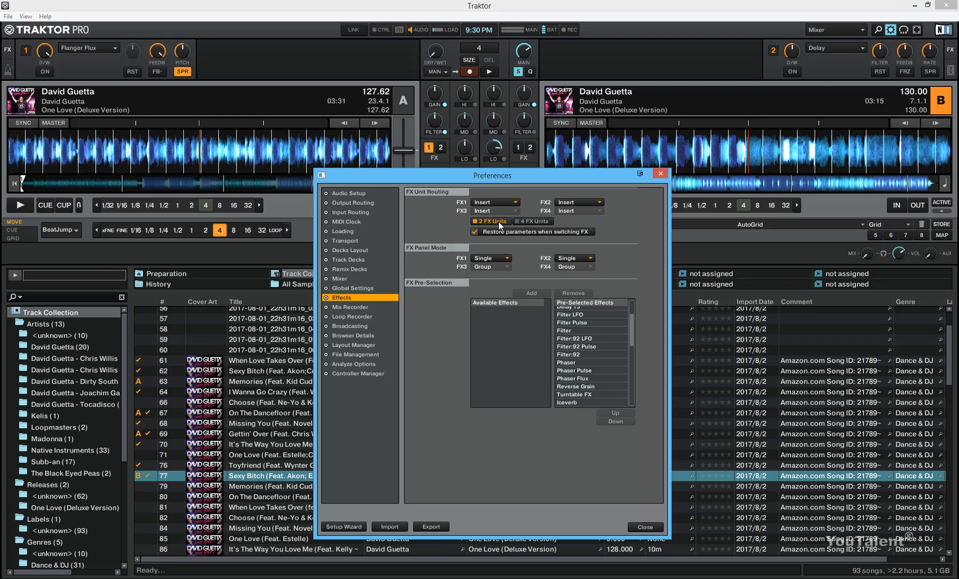
Step: Switch the FX1 panel mode to Group and back to Single
{"action": "left_click", "coordinate": [507, 259]}
{"action": "left_click", "coordinate": [483, 268]}
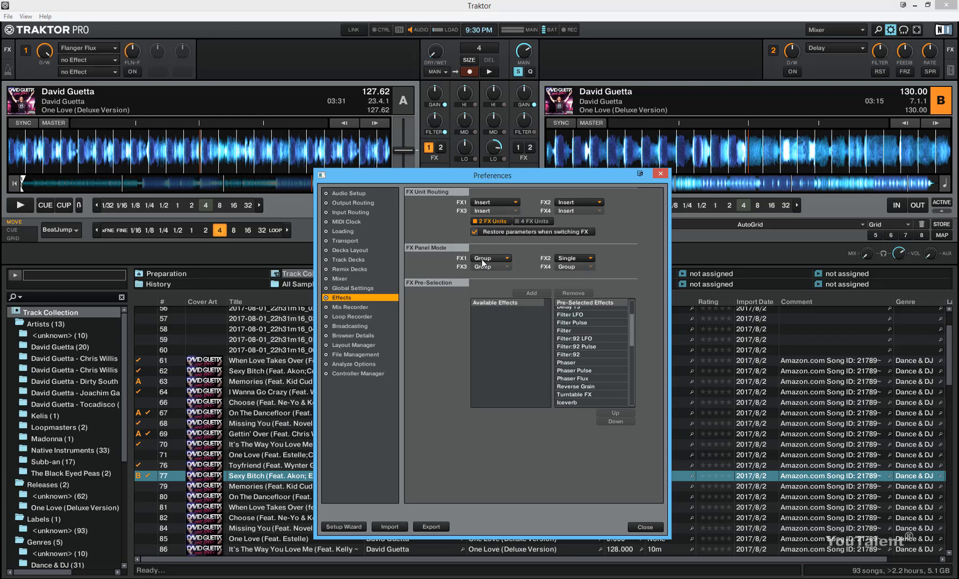
{"action": "left_click", "coordinate": [488, 258]}
{"action": "left_click", "coordinate": [483, 269]}
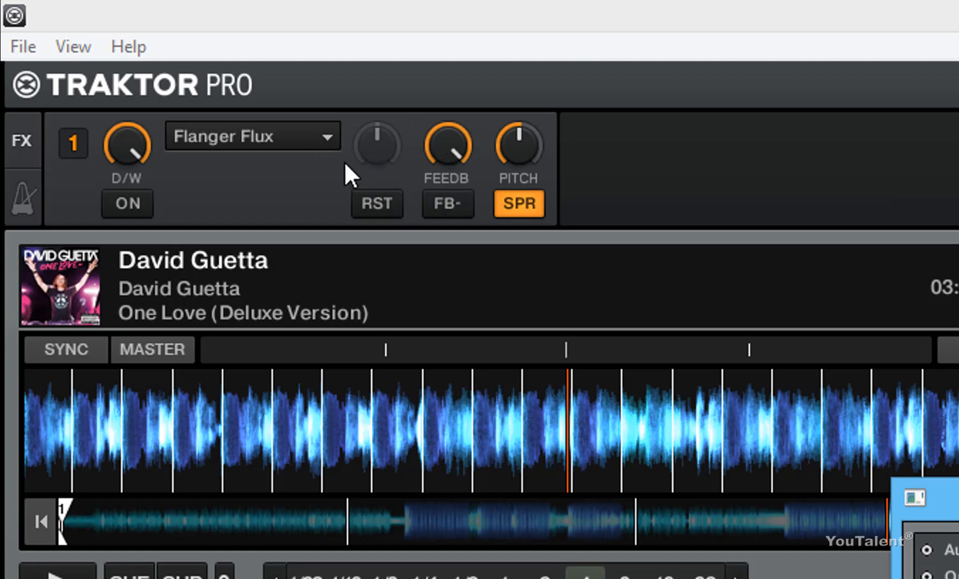
Step: Load Delay into FX unit 1 and adjust it with a rate of 1/8, lower feedback and a higher filter amount
{"action": "left_click", "coordinate": [319, 127]}
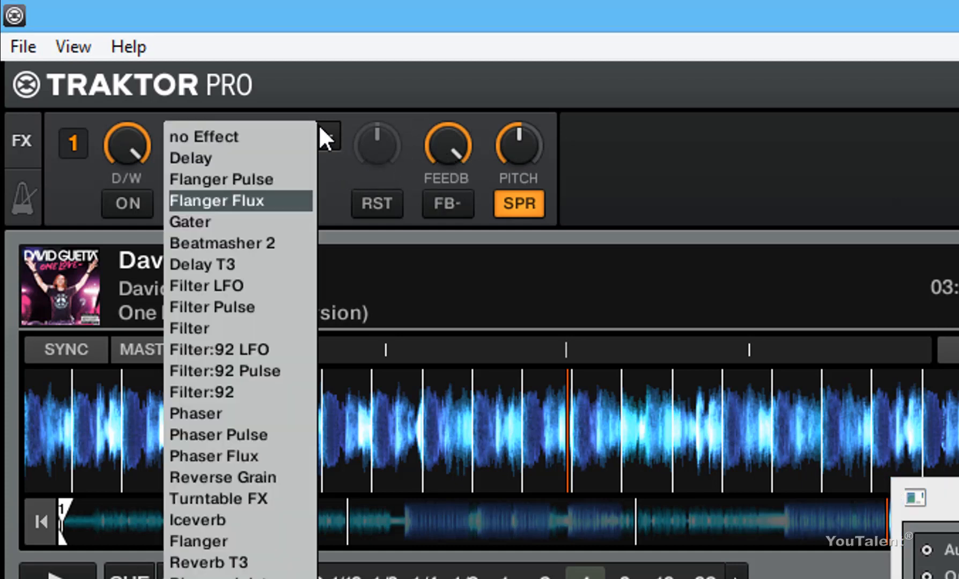
{"action": "left_click", "coordinate": [258, 160]}
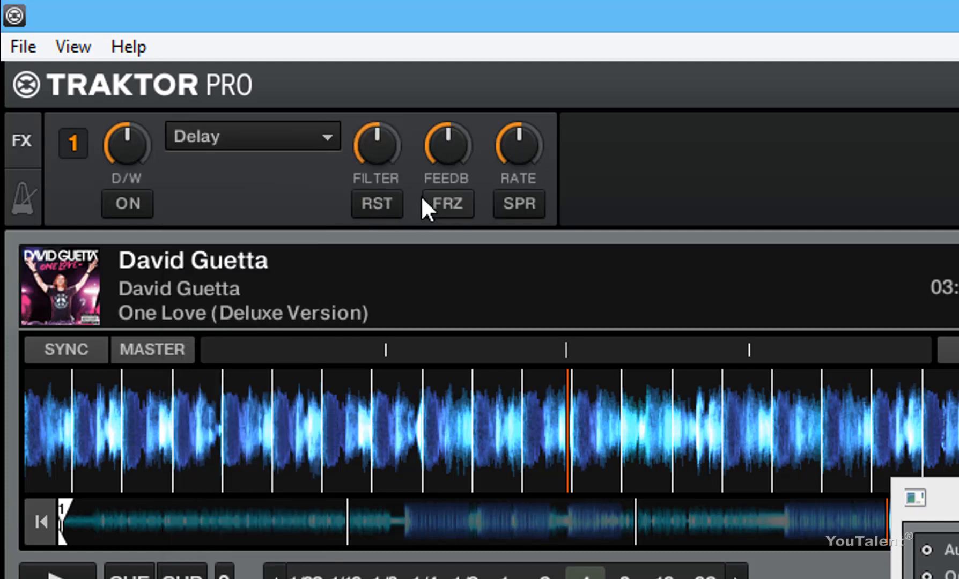
{"action": "mouse_move", "coordinate": [382, 180]}
{"action": "mouse_move", "coordinate": [546, 163]}
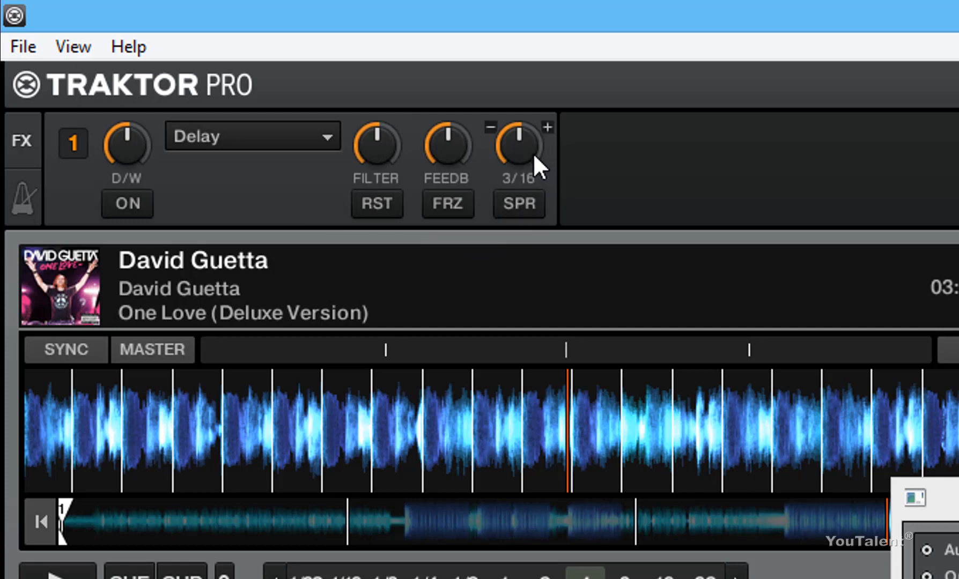
{"action": "left_click_drag", "start_coordinate": [527, 149], "coordinate": [527, 134]}
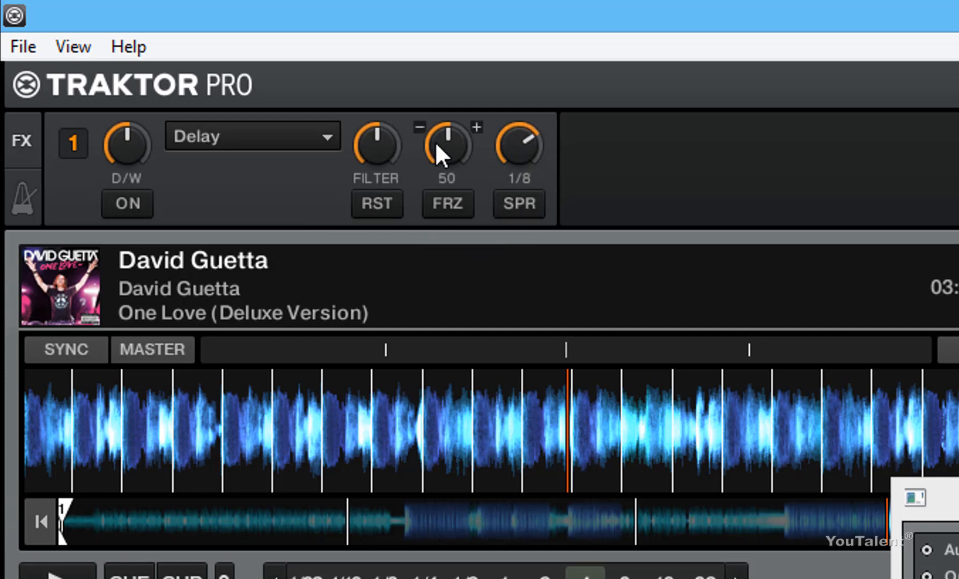
{"action": "left_click_drag", "start_coordinate": [436, 141], "coordinate": [436, 163]}
{"action": "left_click_drag", "start_coordinate": [377, 140], "coordinate": [377, 132]}
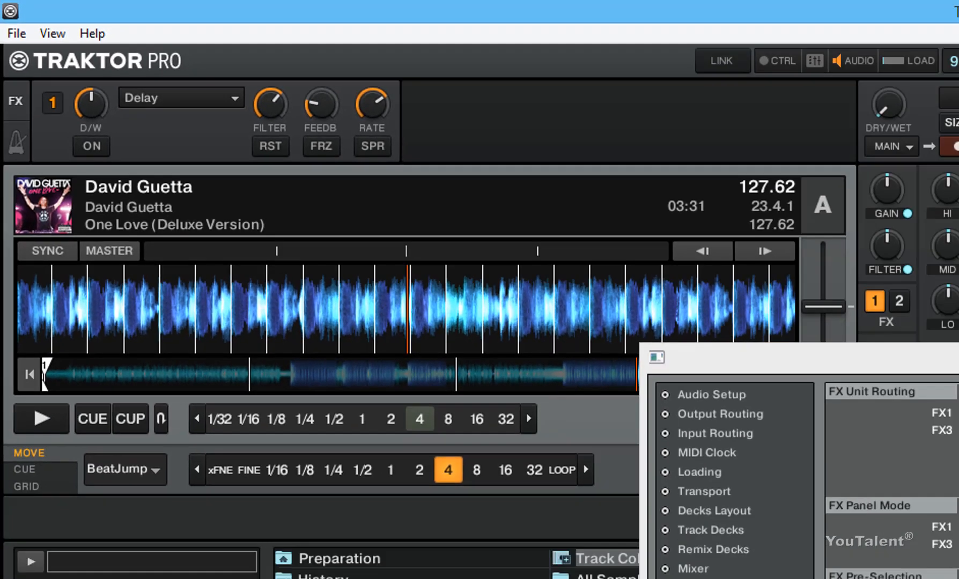
Step: Set the FX1 panel mode to Group and load Gater and Phaser Pulse into its second and third effect slots
{"action": "left_click", "coordinate": [485, 259]}
{"action": "left_click", "coordinate": [484, 265]}
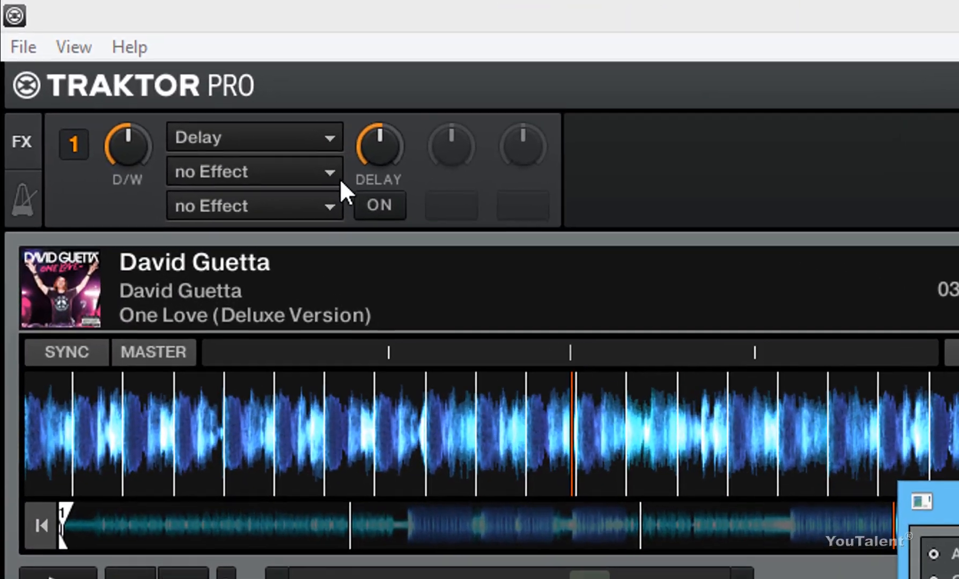
{"action": "mouse_move", "coordinate": [137, 52]}
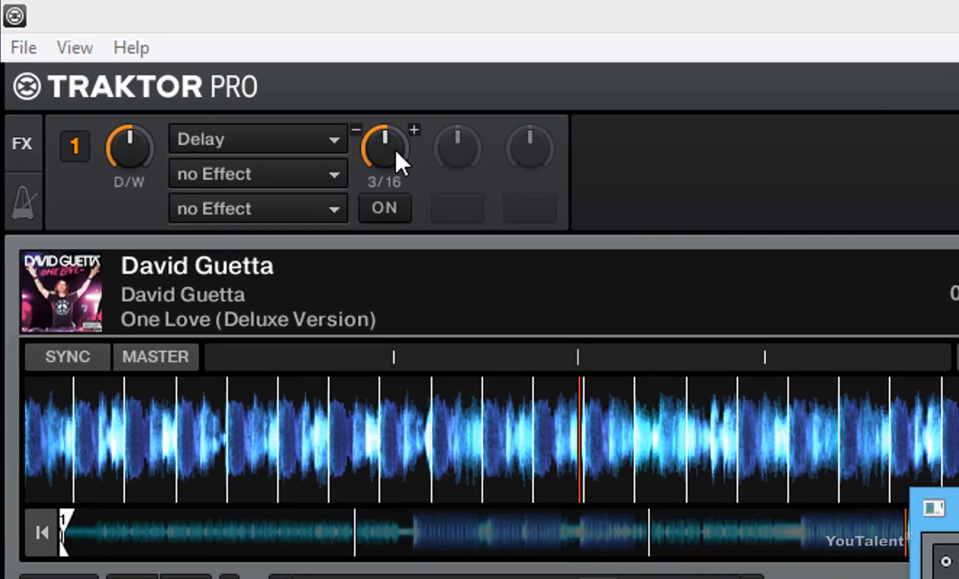
{"action": "left_click", "coordinate": [326, 174]}
{"action": "left_click", "coordinate": [271, 262]}
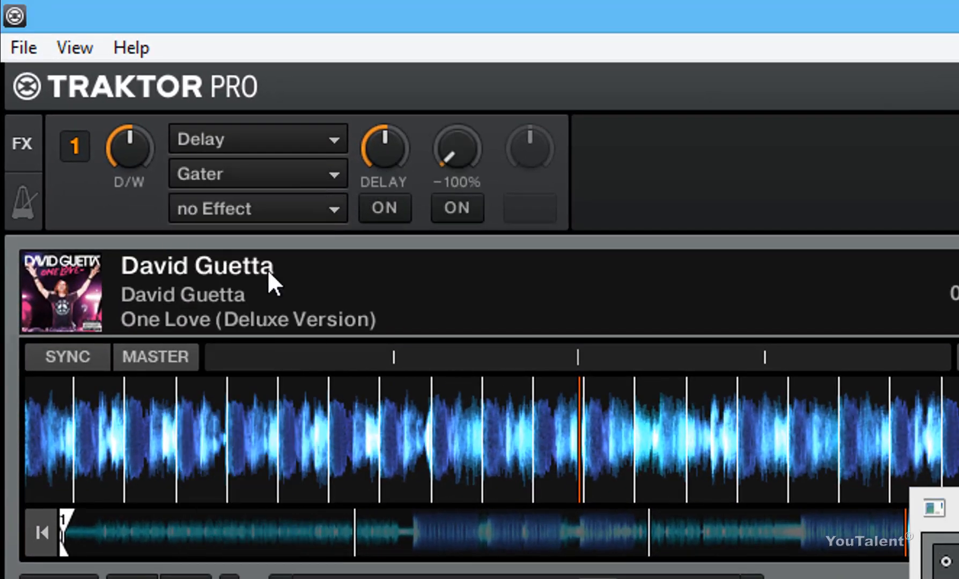
{"action": "left_click", "coordinate": [328, 210]}
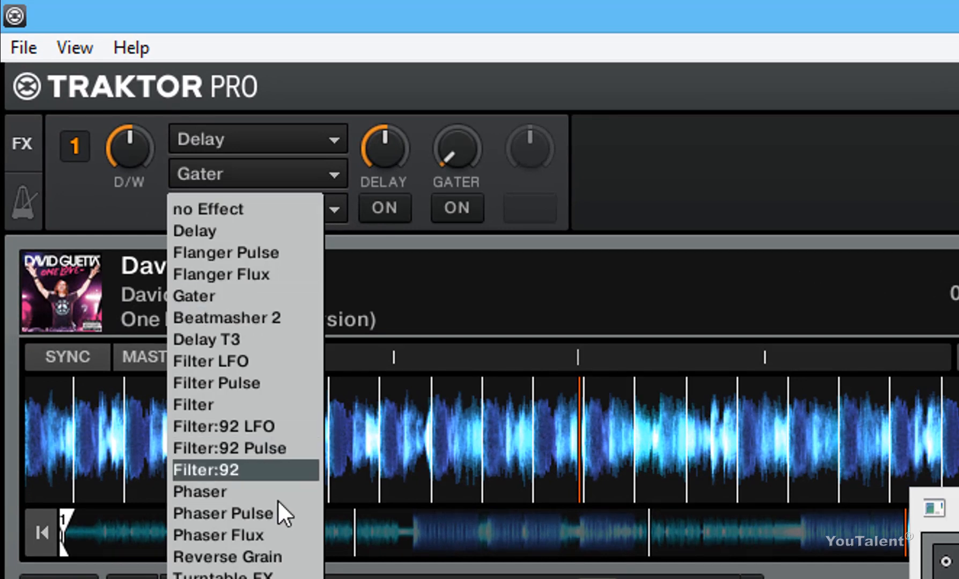
{"action": "left_click", "coordinate": [265, 519]}
Step: Raise the Delay amount in FX unit 1 and toggle Phaser Pulse on and off
{"action": "mouse_move", "coordinate": [374, 143]}
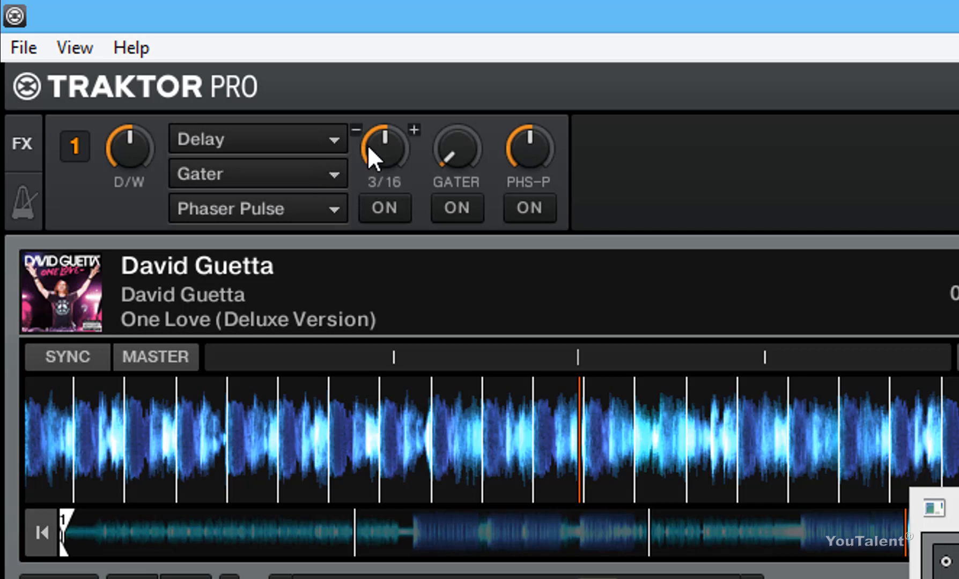
{"action": "mouse_move", "coordinate": [392, 154]}
{"action": "left_mouse_down"}
{"action": "mouse_move", "coordinate": [391, 125]}
{"action": "mouse_move", "coordinate": [390, 152]}
{"action": "mouse_move", "coordinate": [391, 137]}
{"action": "left_mouse_up"}
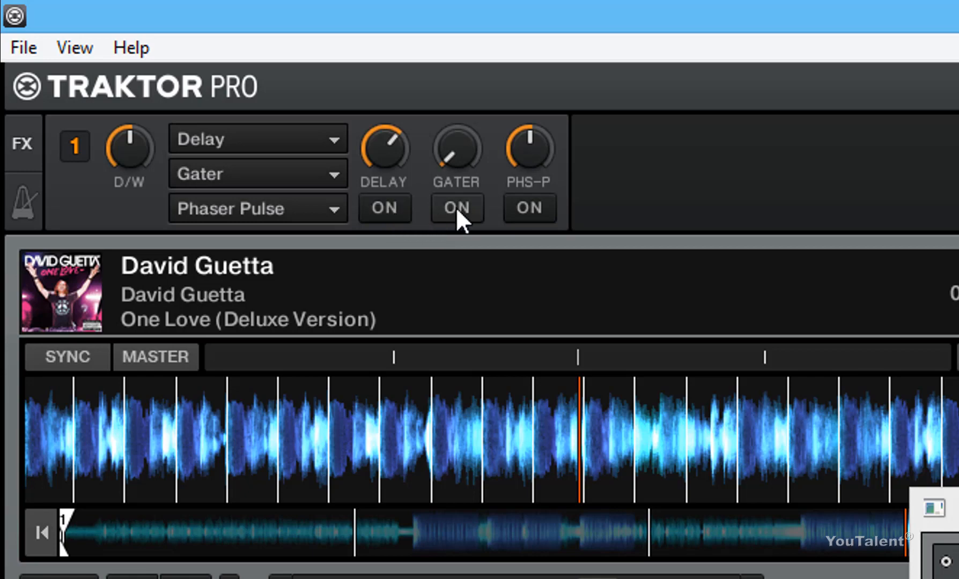
{"action": "left_click", "coordinate": [530, 213]}
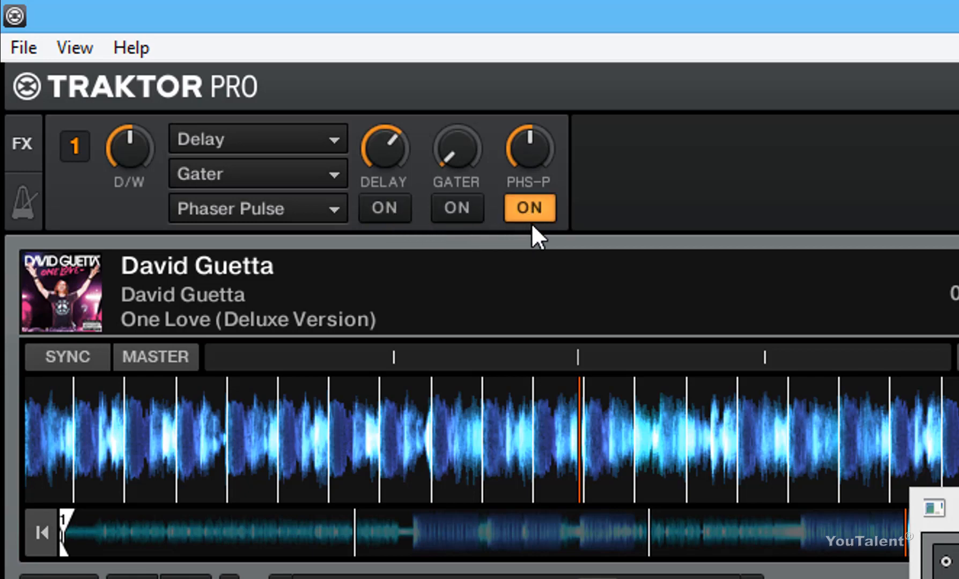
{"action": "left_click", "coordinate": [530, 219]}
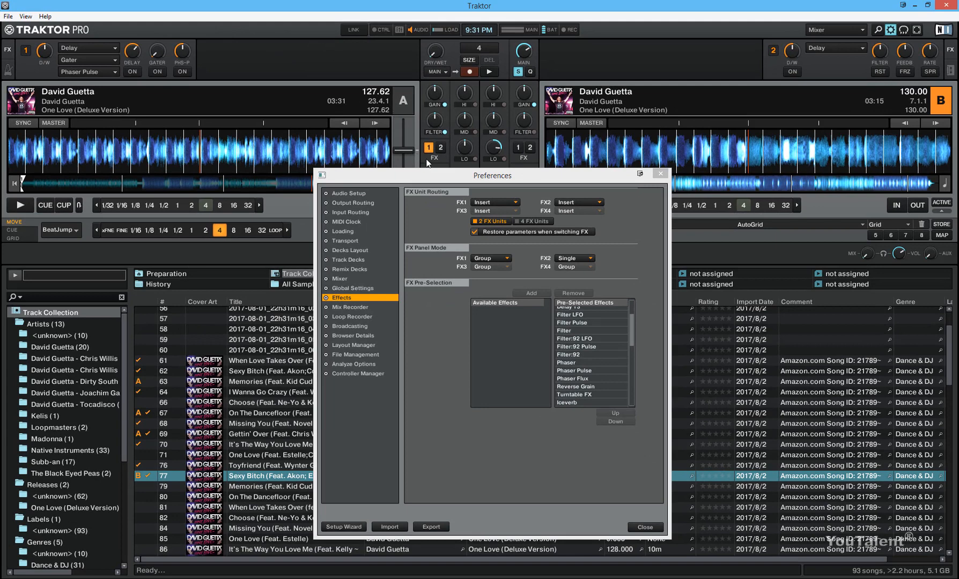
Step: Set the FX1 panel mode back to Single
{"action": "left_click", "coordinate": [506, 260]}
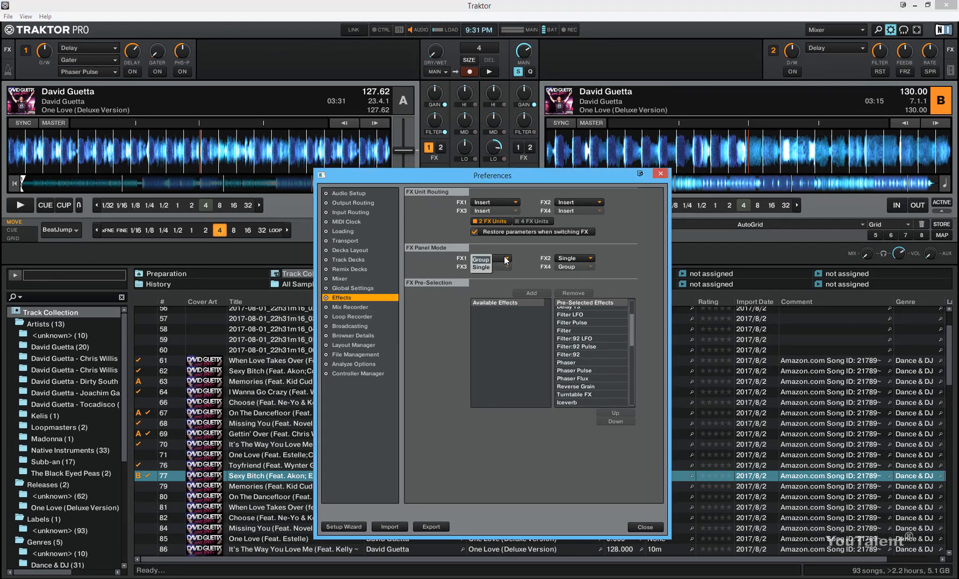
{"action": "left_click", "coordinate": [495, 261]}
{"action": "left_click", "coordinate": [483, 267]}
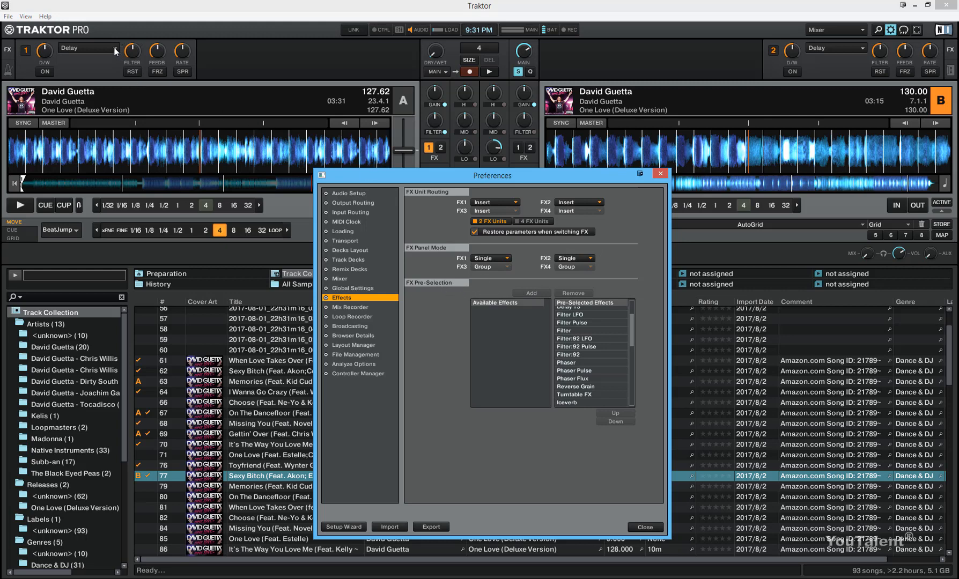
Step: Examine the list of selectable effects in FX unit 2, keeping Delay loaded
{"action": "left_click", "coordinate": [864, 51]}
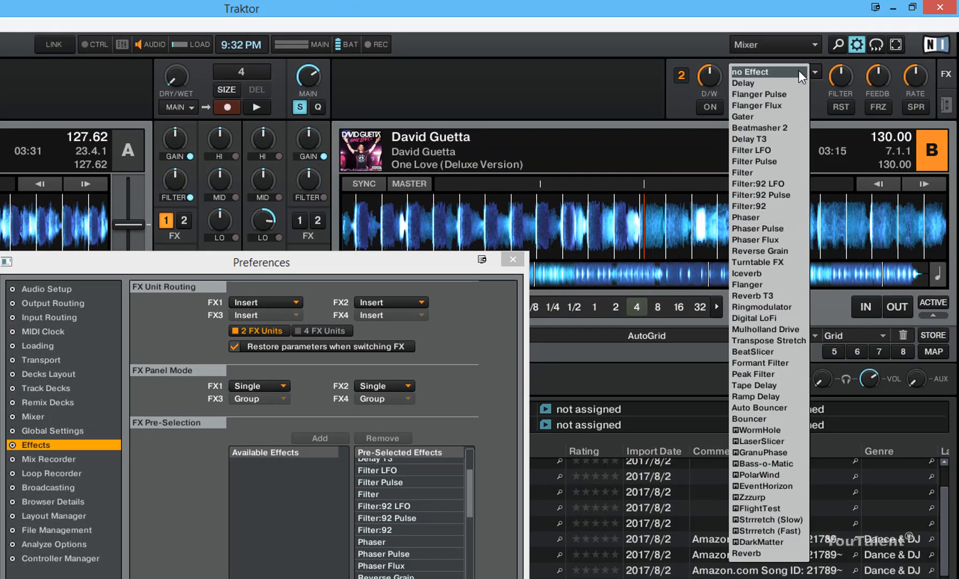
{"action": "left_click", "coordinate": [825, 65]}
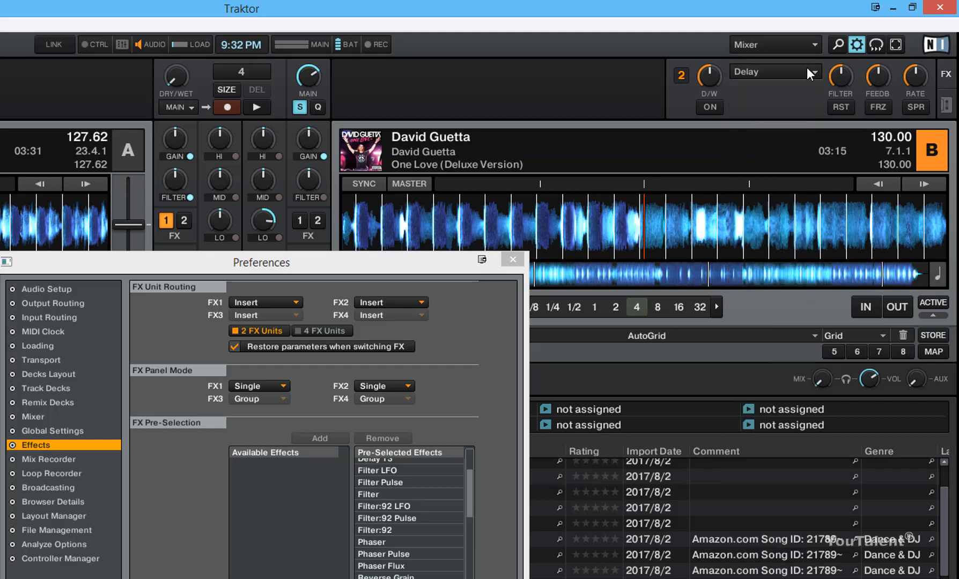
{"action": "left_click", "coordinate": [793, 70]}
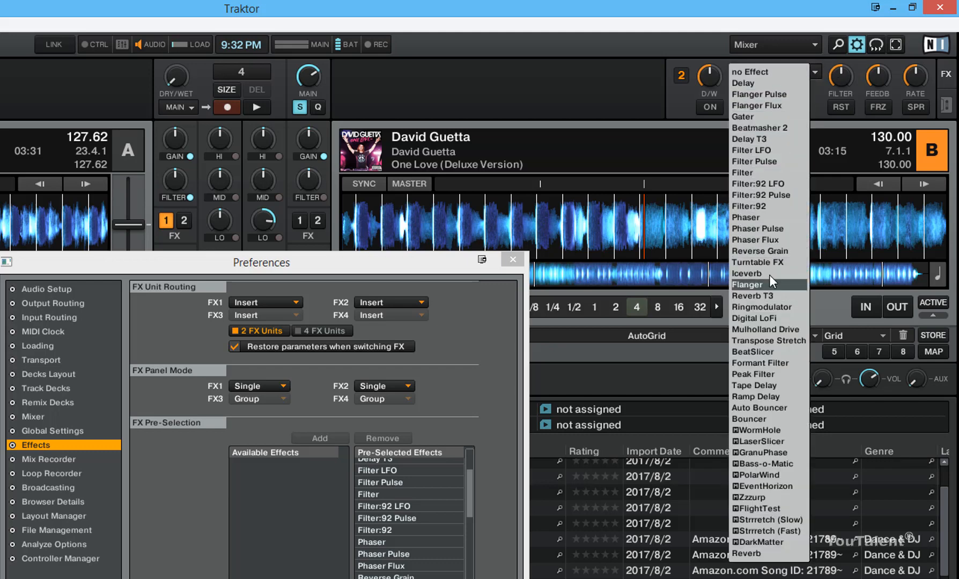
{"action": "left_click", "coordinate": [820, 85]}
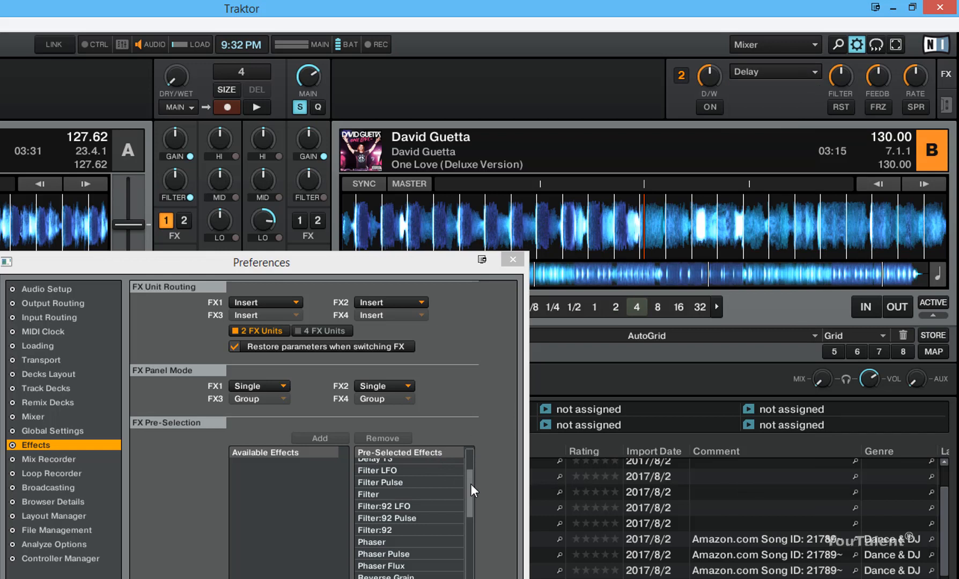
Step: Move Gater to the beginning of the Pre-Selected Effects and check the order in FX unit 2's effect list
{"action": "left_click_drag", "start_coordinate": [471, 485], "coordinate": [485, 436]}
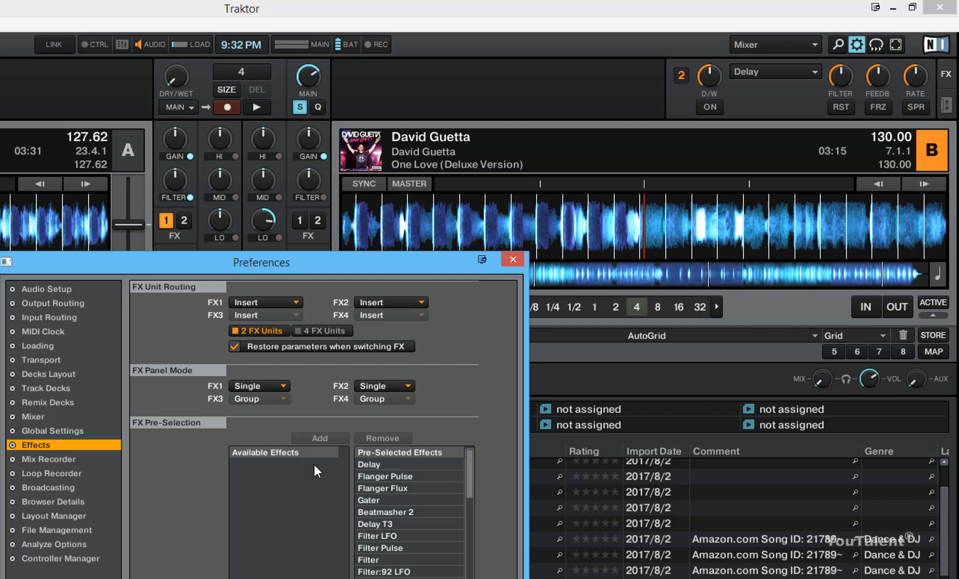
{"action": "mouse_move", "coordinate": [472, 461]}
{"action": "left_mouse_down"}
{"action": "mouse_move", "coordinate": [473, 577]}
{"action": "mouse_move", "coordinate": [475, 451]}
{"action": "left_mouse_up"}
{"action": "left_click", "coordinate": [385, 501]}
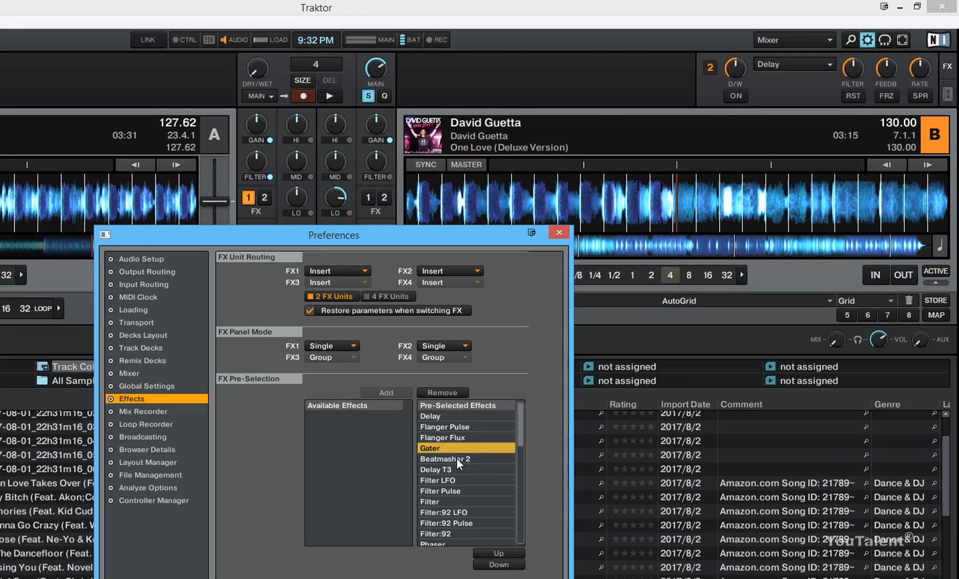
{"action": "left_click", "coordinate": [499, 555]}
{"action": "left_click", "coordinate": [499, 555]}
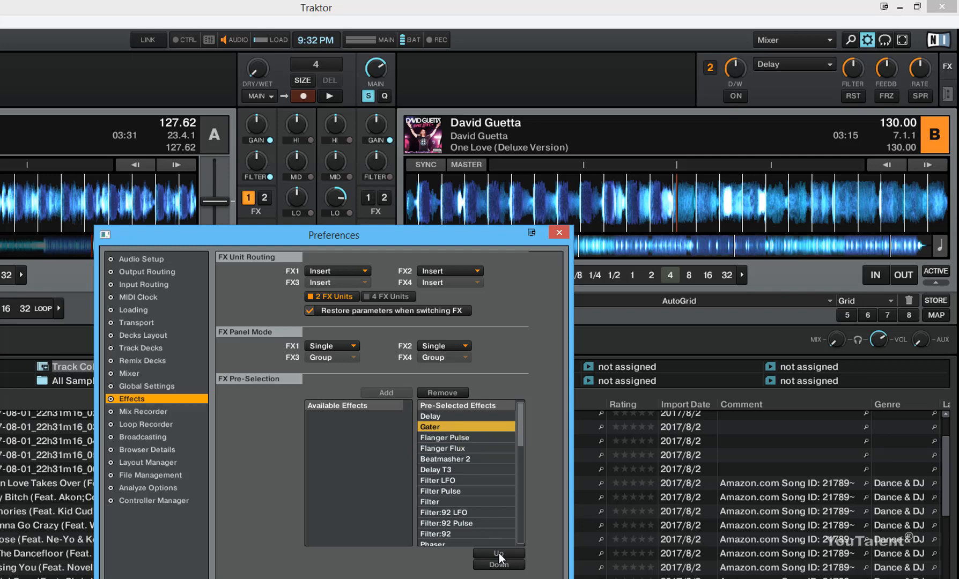
{"action": "left_click", "coordinate": [499, 555]}
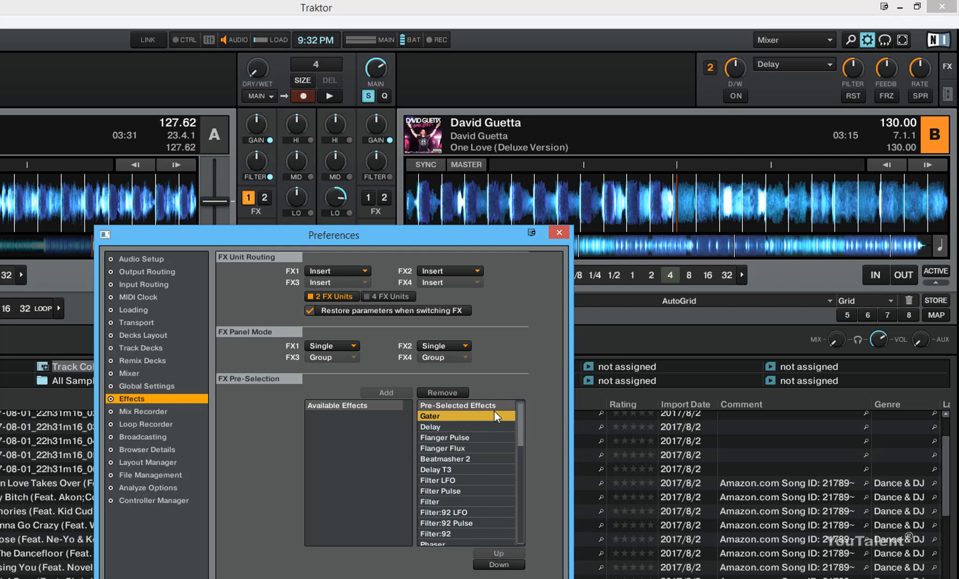
{"action": "left_click", "coordinate": [811, 63]}
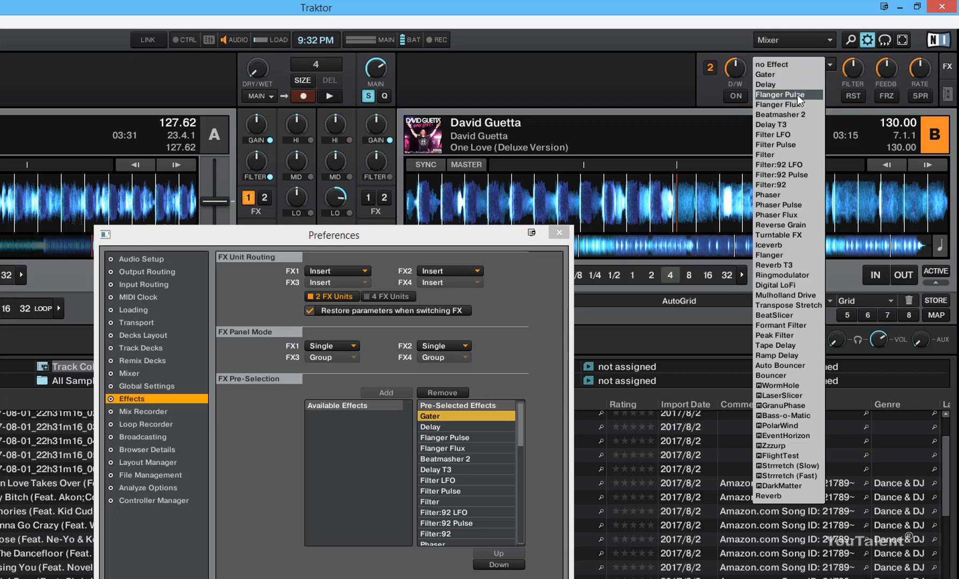
{"action": "left_click", "coordinate": [669, 87]}
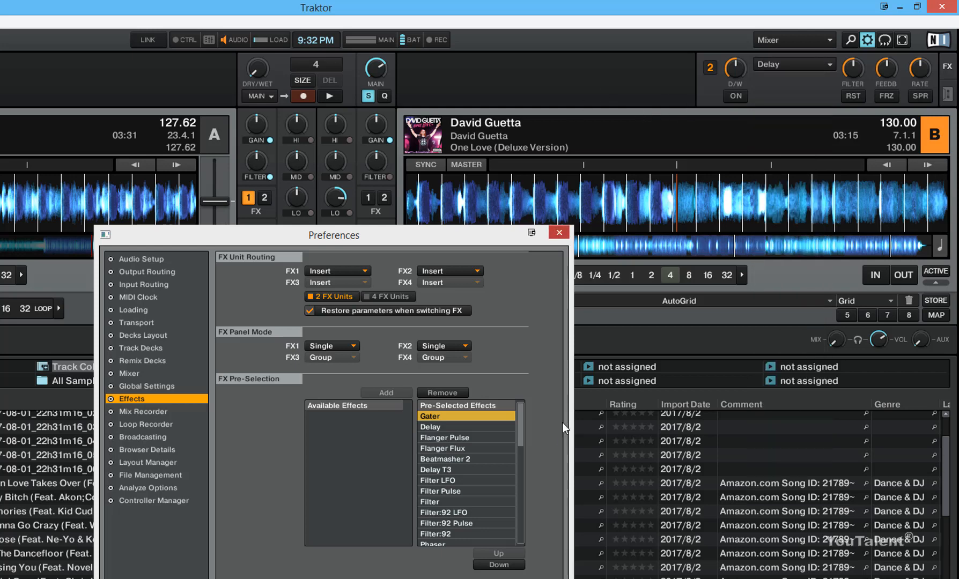
Step: Remove Gater and Delay from the Pre-Selected Effects and open FX unit 2's effect list to check it
{"action": "left_click", "coordinate": [433, 427]}
{"action": "left_click", "coordinate": [440, 415]}
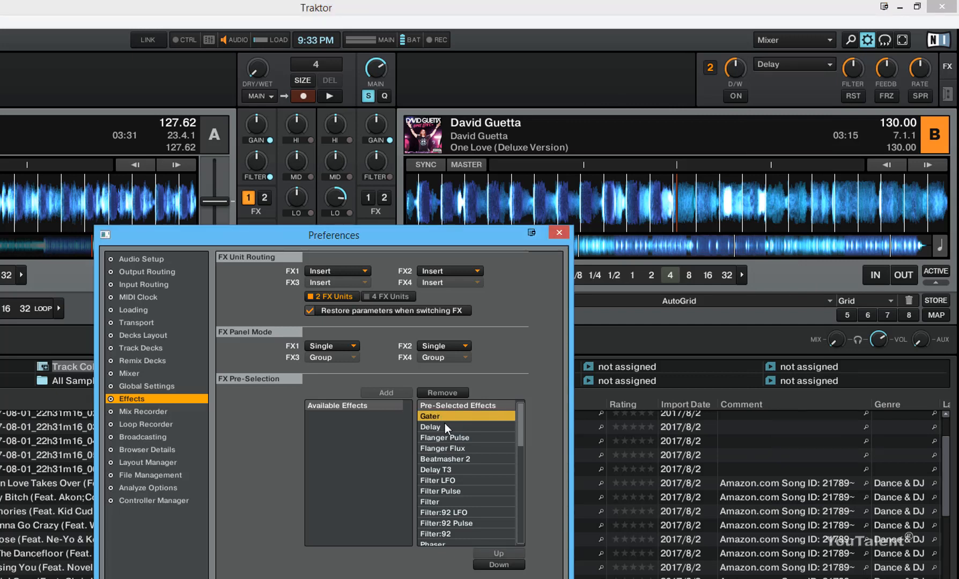
{"action": "left_click", "coordinate": [444, 392]}
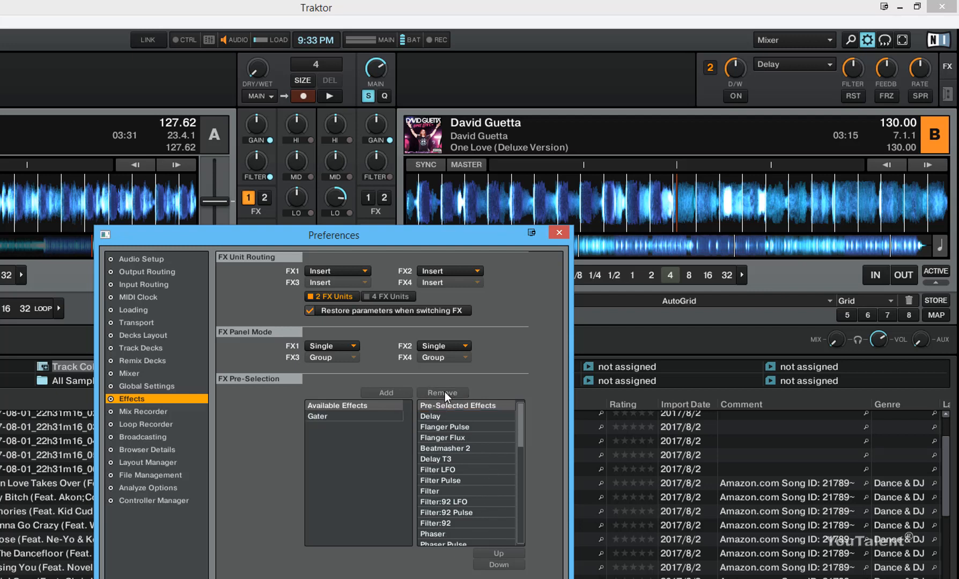
{"action": "left_click", "coordinate": [436, 418]}
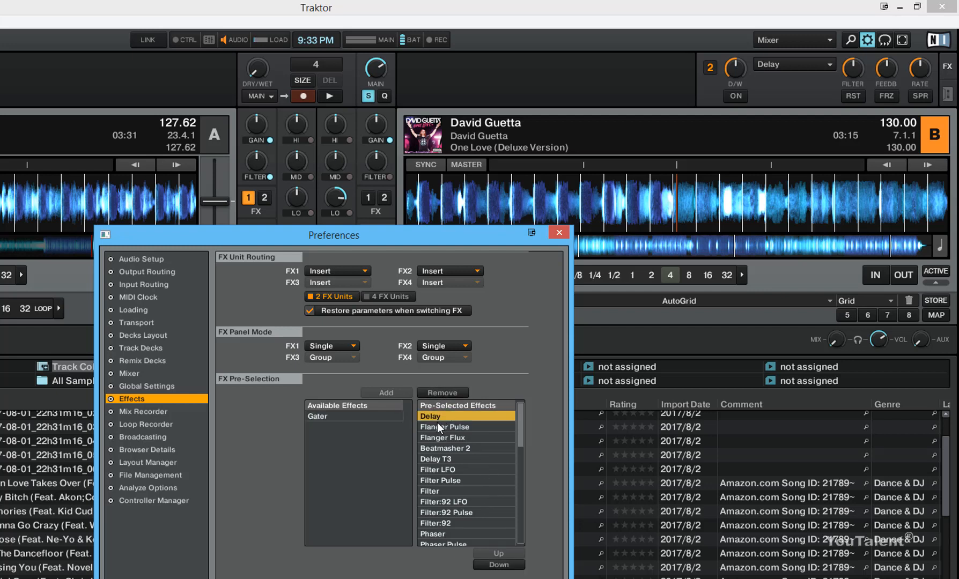
{"action": "left_click", "coordinate": [454, 393]}
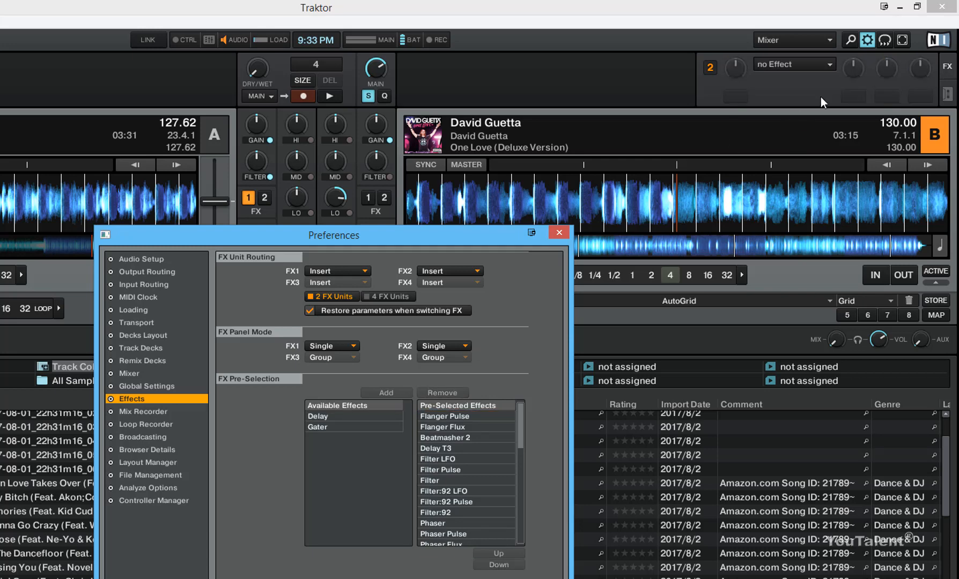
{"action": "left_click", "coordinate": [825, 63]}
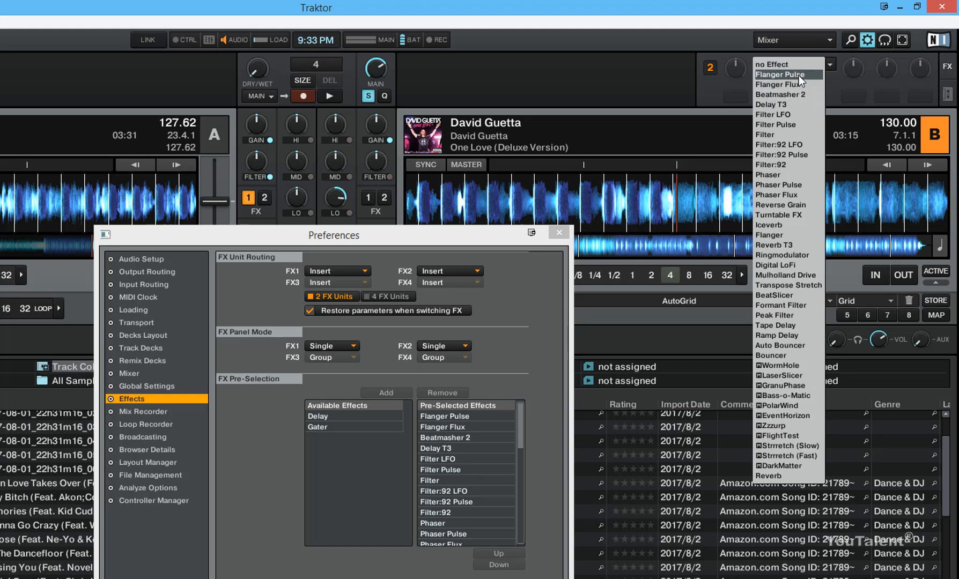
Step: Add Delay and Gater from the available effects back to the Pre-Selected Effects
{"action": "left_click", "coordinate": [847, 58]}
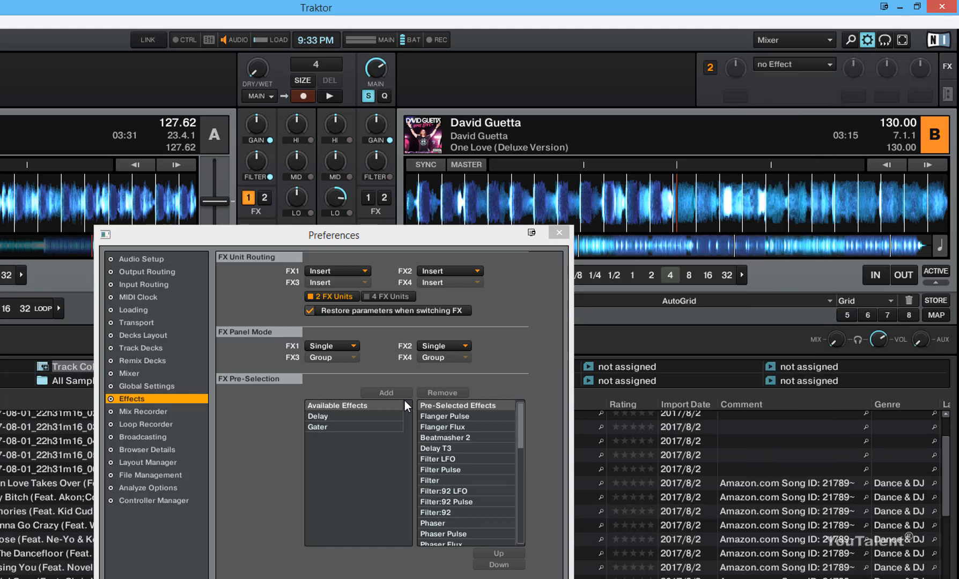
{"action": "left_click", "coordinate": [346, 416]}
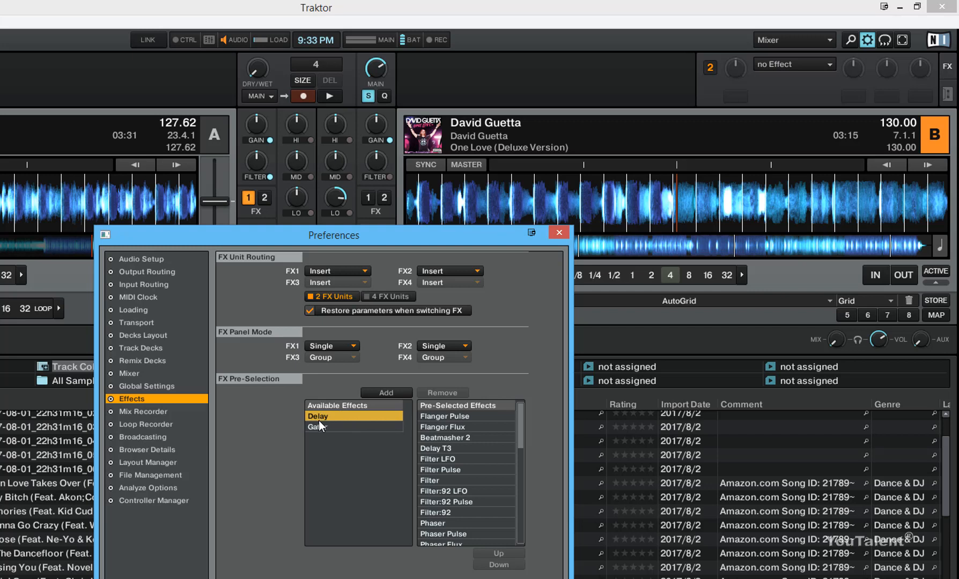
{"action": "left_click", "coordinate": [393, 394]}
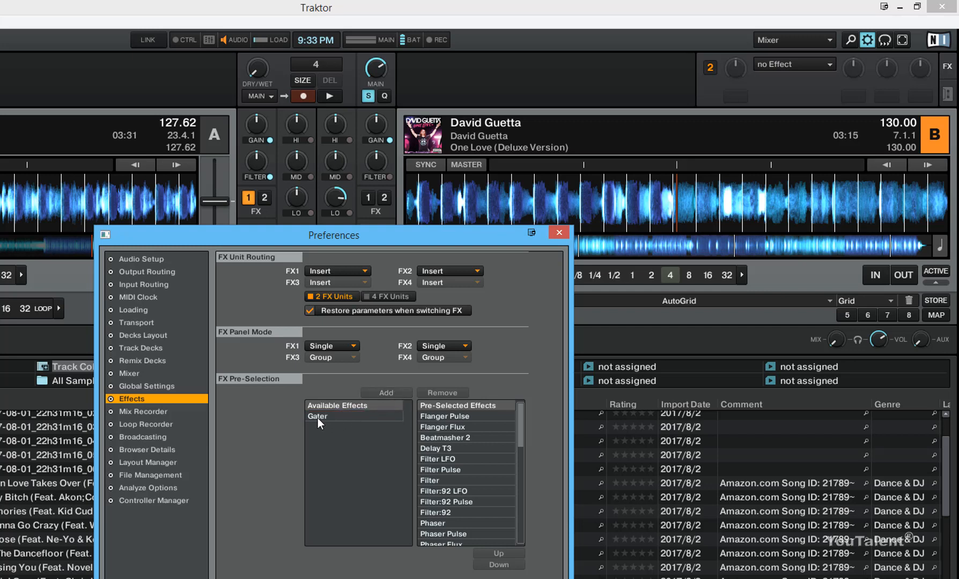
{"action": "left_click", "coordinate": [320, 415]}
{"action": "left_click", "coordinate": [382, 390]}
Step: Move Gater directly below Flanger Pulse in the Pre-Selected Effects and check the order in FX unit 2's effect list
{"action": "left_click_drag", "start_coordinate": [520, 407], "coordinate": [520, 520]}
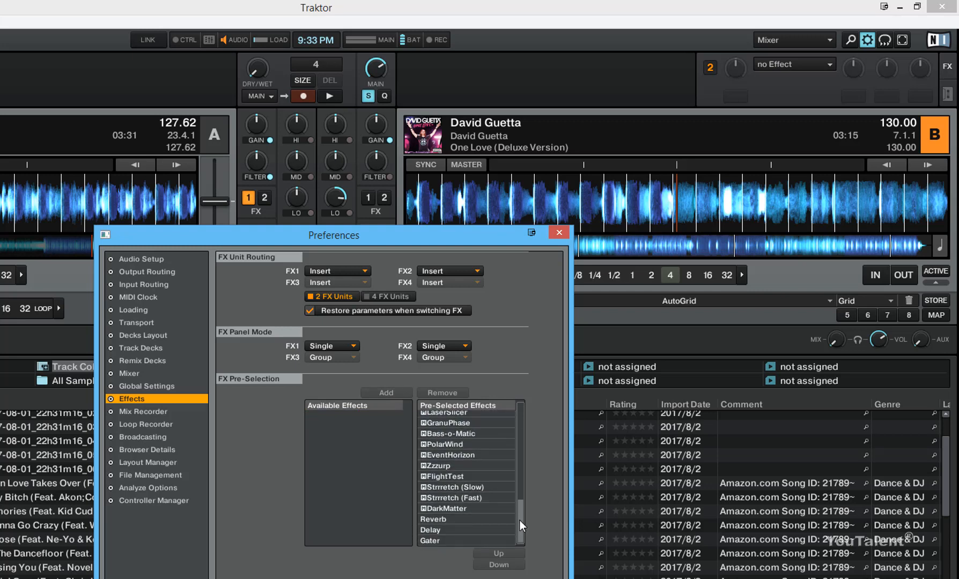
{"action": "left_click", "coordinate": [453, 529]}
{"action": "left_click", "coordinate": [450, 541]}
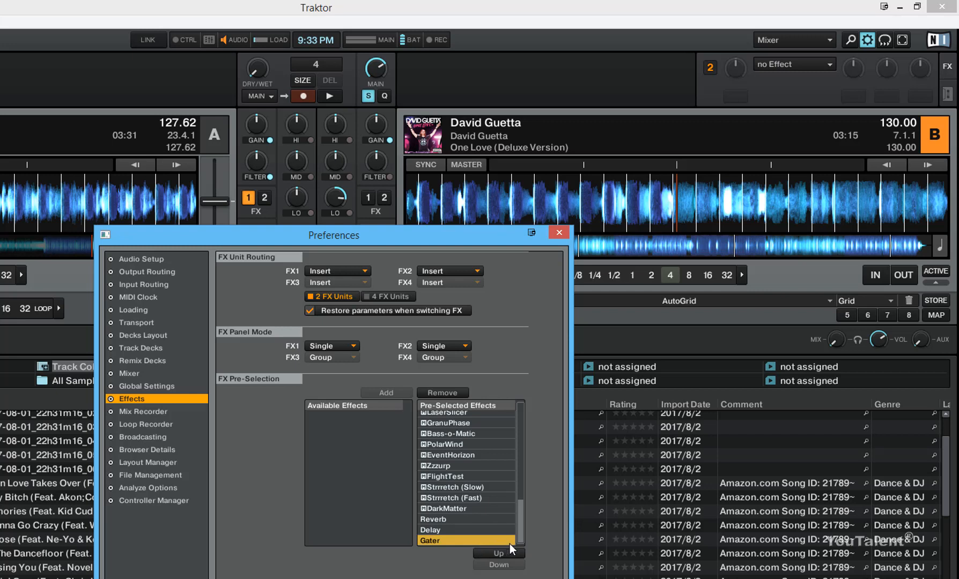
{"action": "left_click_drag", "start_coordinate": [507, 552], "coordinate": [508, 552]}
{"action": "left_click", "coordinate": [499, 553]}
{"action": "left_click", "coordinate": [499, 553]}
{"action": "left_click", "coordinate": [498, 553]}
{"action": "left_click", "coordinate": [499, 553]}
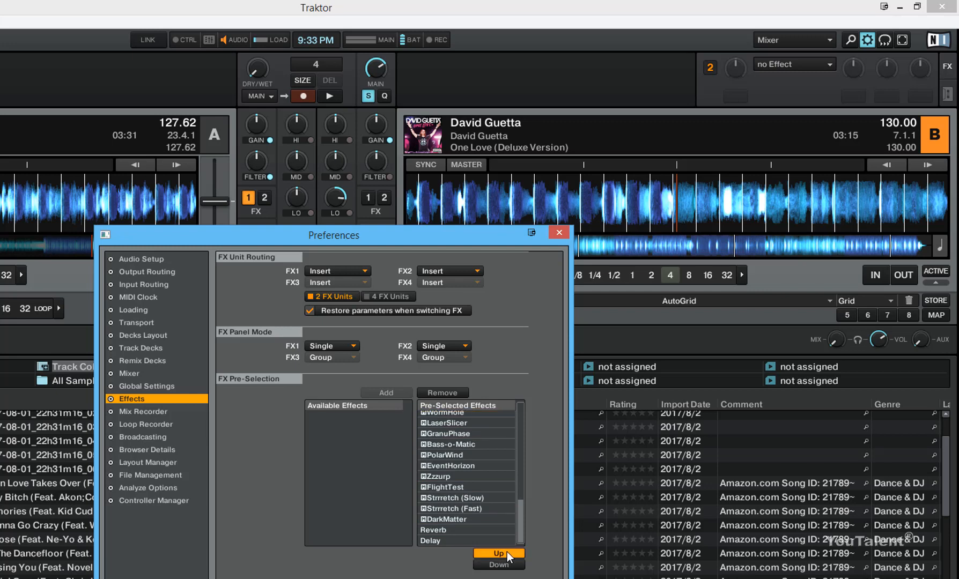
{"action": "left_click_drag", "start_coordinate": [521, 526], "coordinate": [522, 475]}
{"action": "left_click_drag", "start_coordinate": [508, 553], "coordinate": [508, 553]}
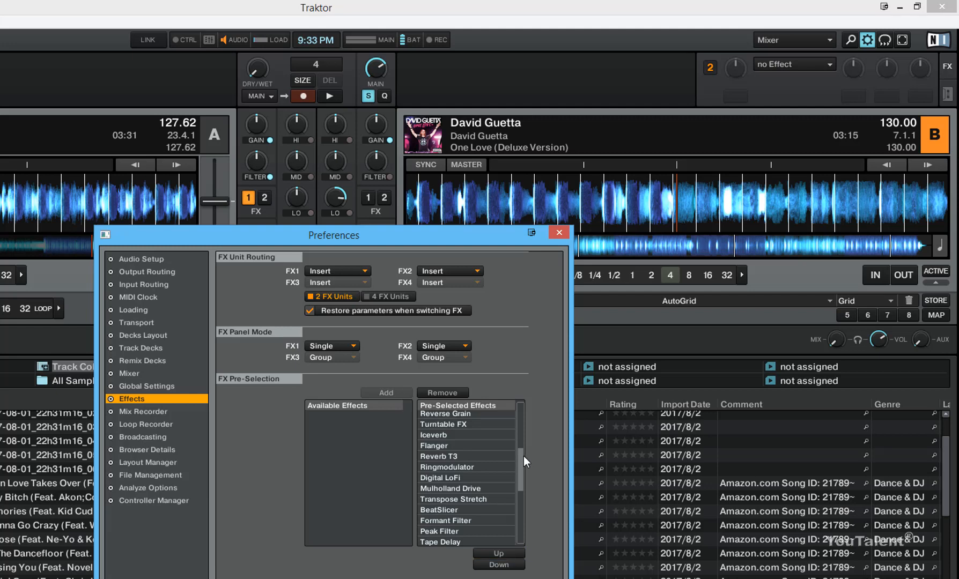
{"action": "left_click_drag", "start_coordinate": [524, 457], "coordinate": [520, 407]}
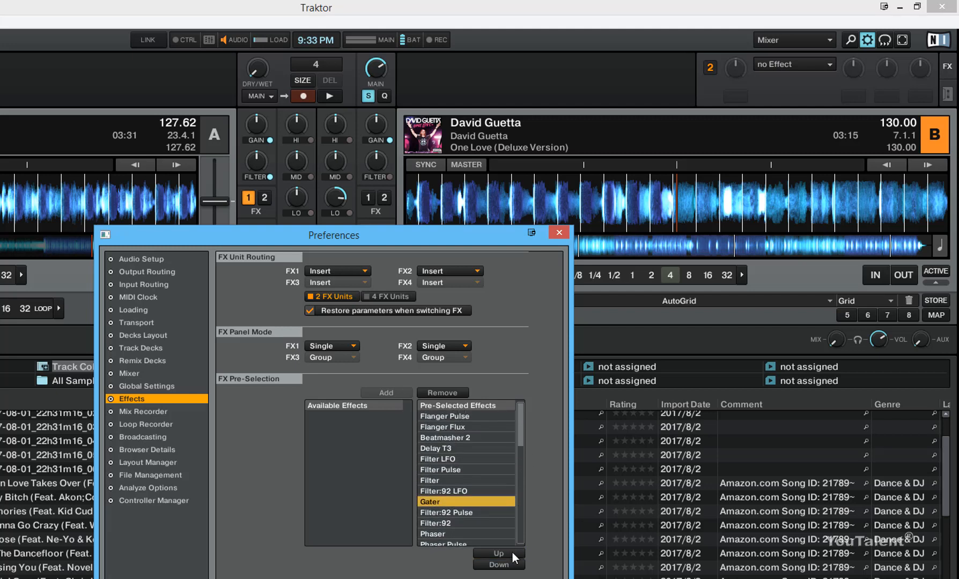
{"action": "left_click_drag", "start_coordinate": [513, 552], "coordinate": [512, 552]}
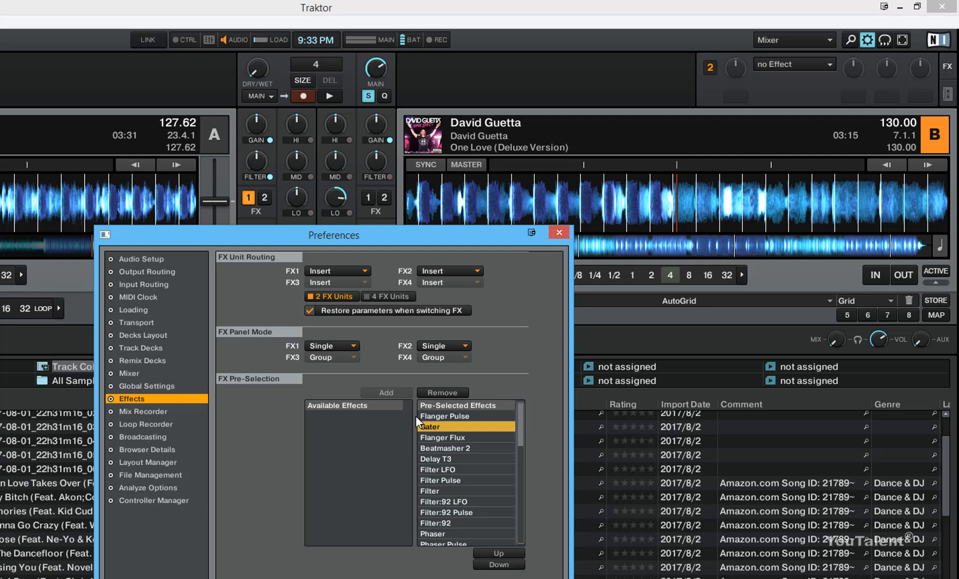
{"action": "left_click", "coordinate": [818, 63]}
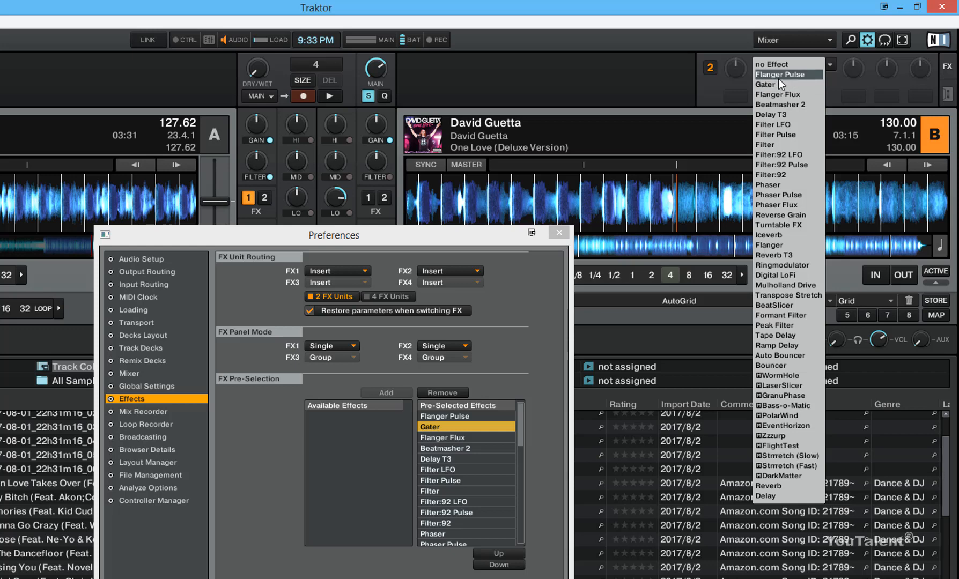
{"action": "left_click", "coordinate": [711, 90]}
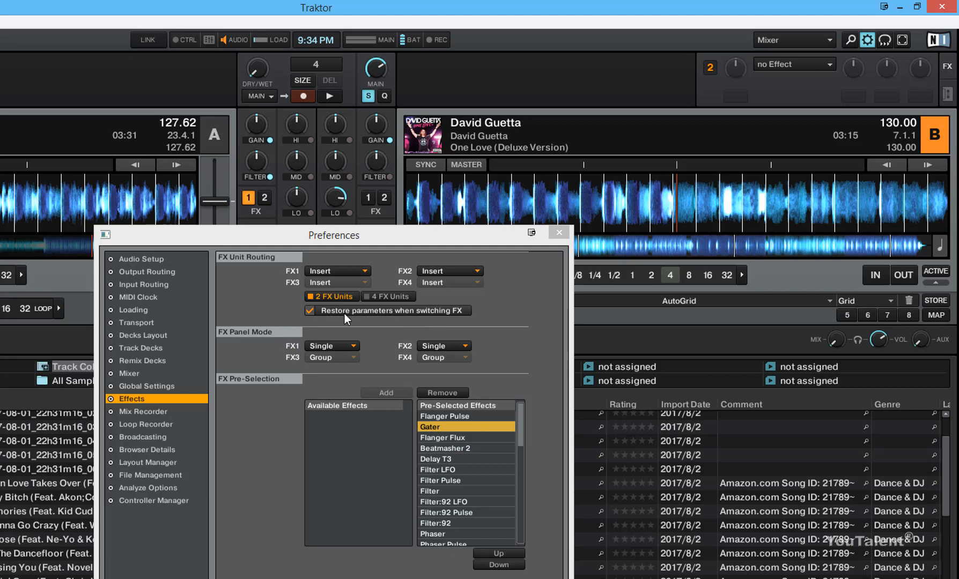
Step: Load Gater in FX unit 2, raise its Noise and Shape amounts, and set its Rate to 1/4
{"action": "left_click", "coordinate": [828, 64]}
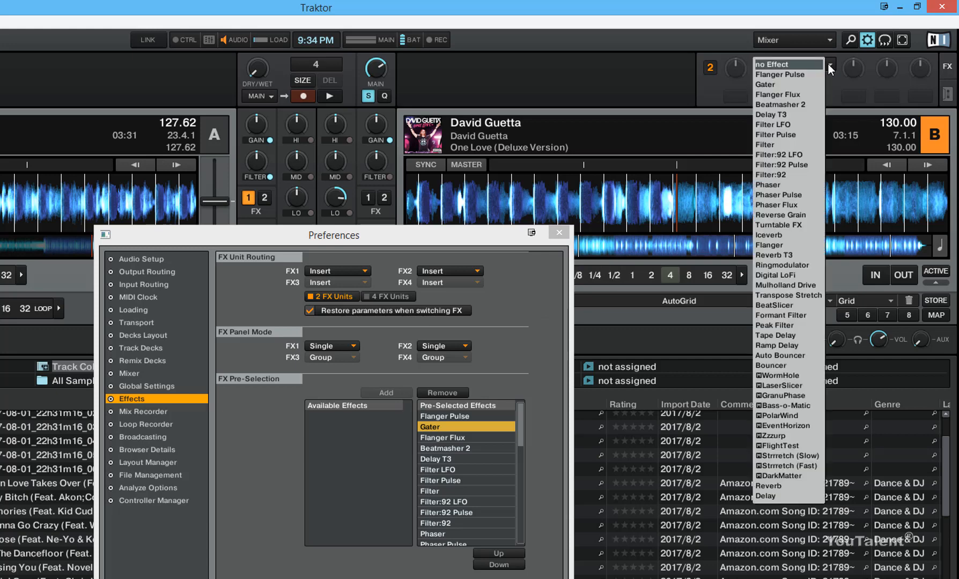
{"action": "left_click", "coordinate": [790, 85]}
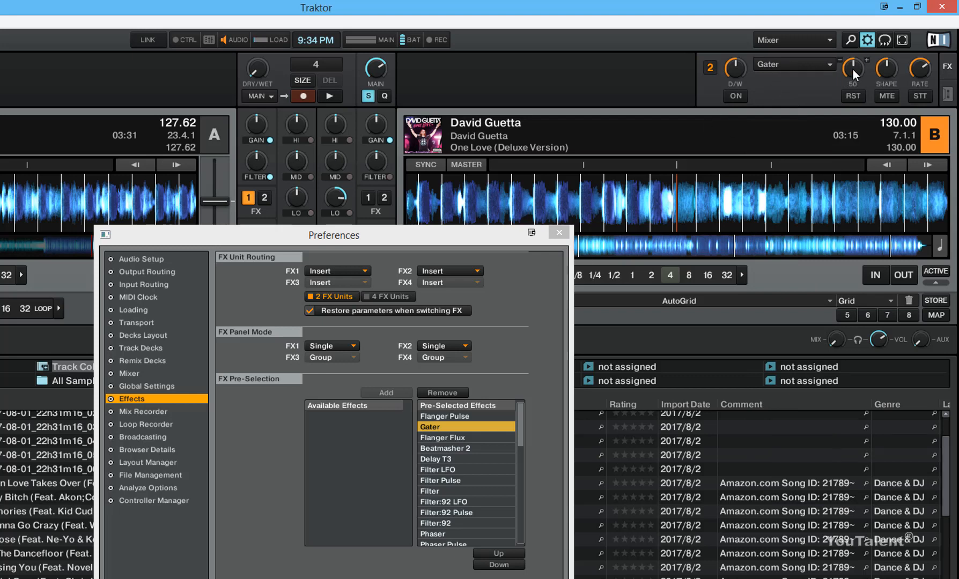
{"action": "left_click_drag", "start_coordinate": [854, 70], "coordinate": [918, 85]}
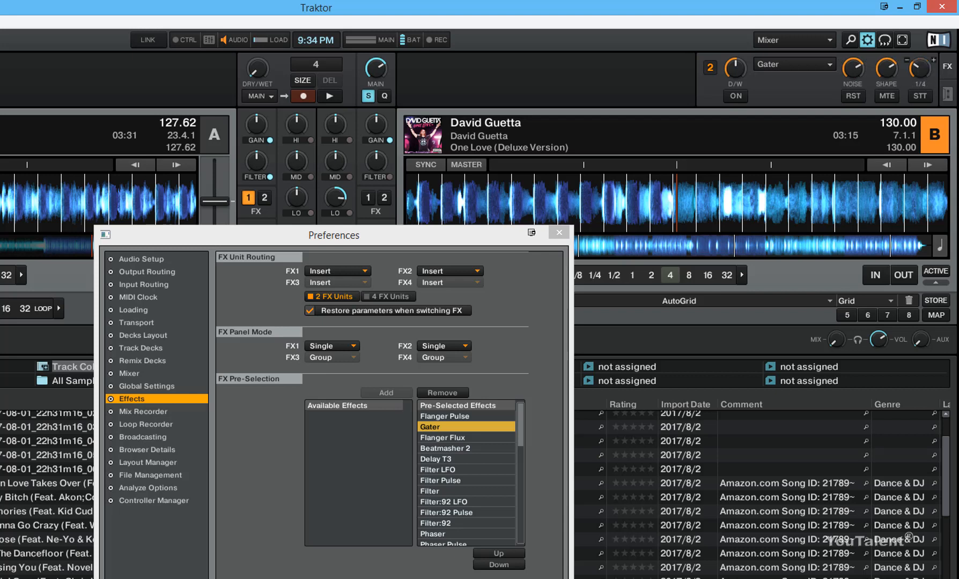
Step: Switch FX unit 2 to Filter and back to Gater to test whether its parameters are restored
{"action": "left_click", "coordinate": [829, 66]}
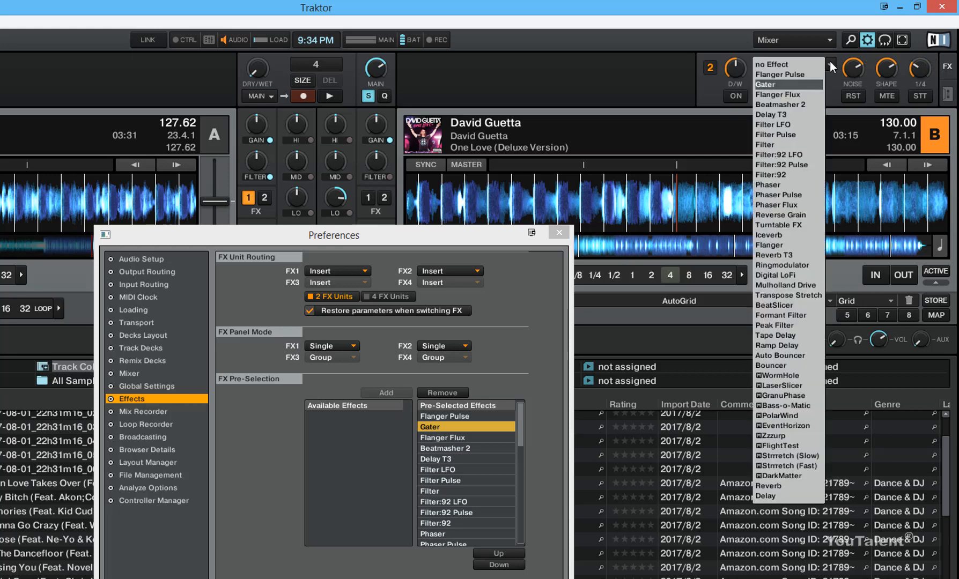
{"action": "left_click", "coordinate": [783, 144]}
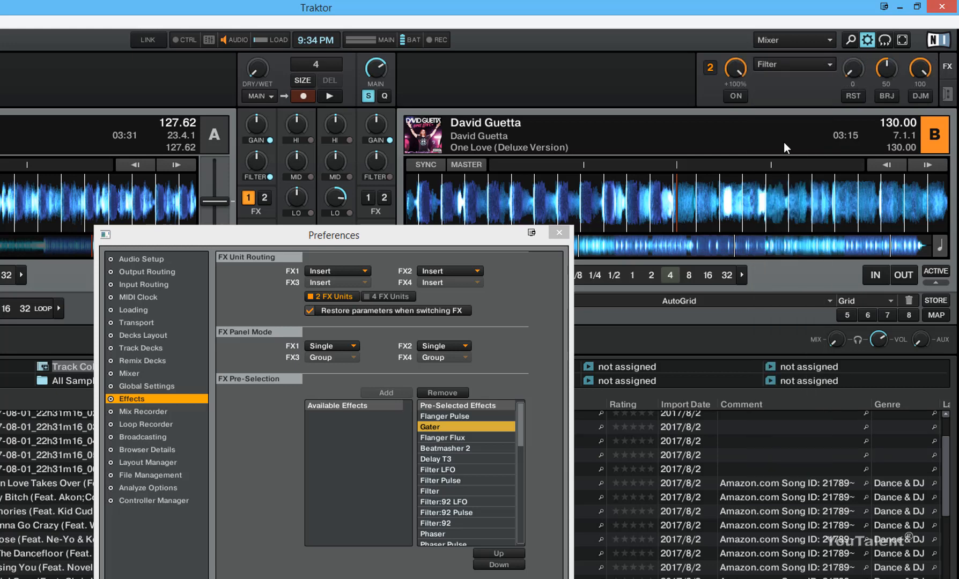
{"action": "left_click", "coordinate": [830, 64]}
{"action": "left_click", "coordinate": [806, 85]}
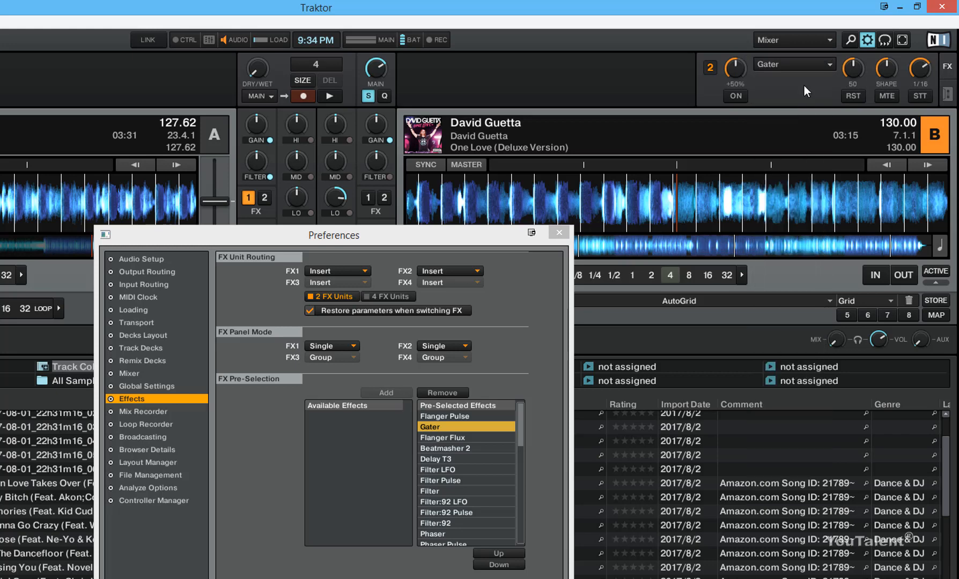